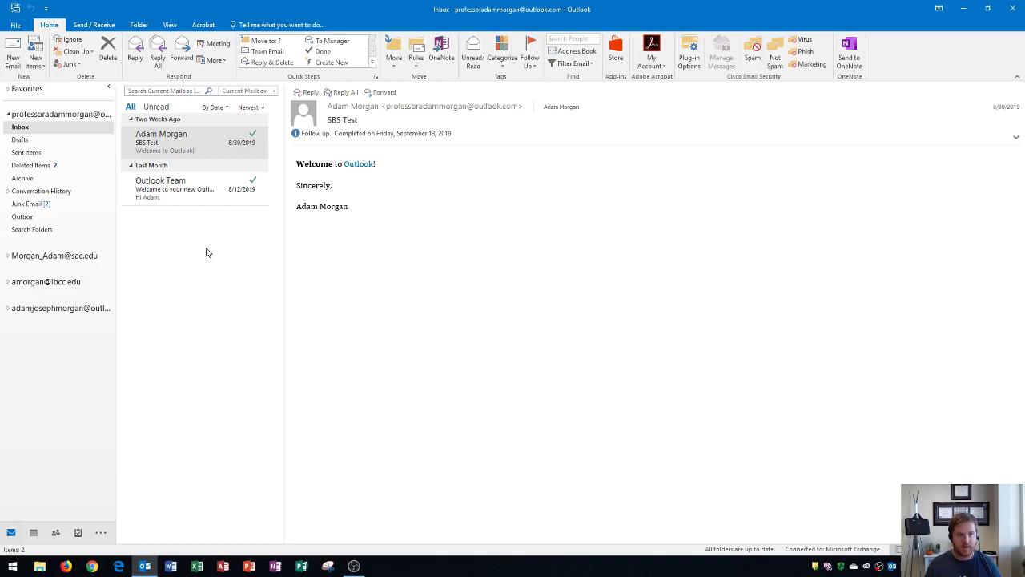
# - Open the Automatic Replies (Out of Office) dialog from the File Info page and move it aside
pyautogui.click(16, 27)
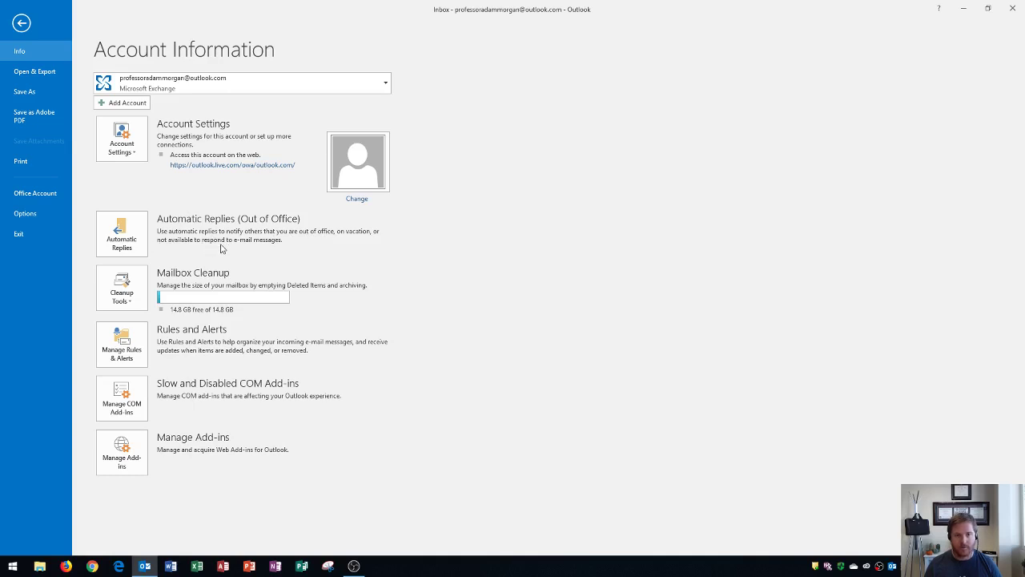
pyautogui.click(121, 238)
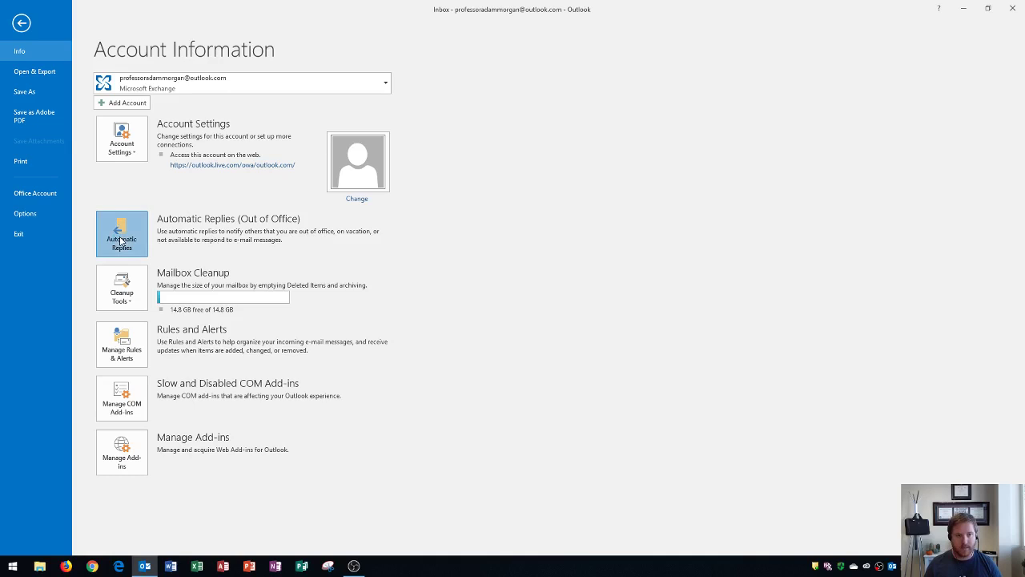
pyautogui.moveTo(454, 147); pyautogui.dragTo(383, 105)
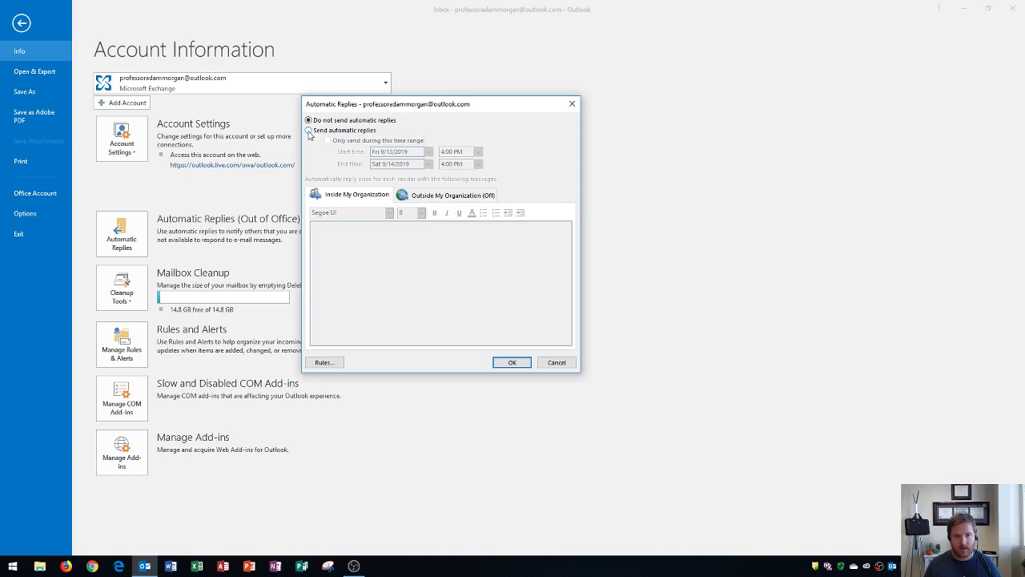
# - Send automatic replies only from Fri 9/13/2019 4:00 PM to Mon 9/16/2019 8:00 AM
pyautogui.click(308, 131)
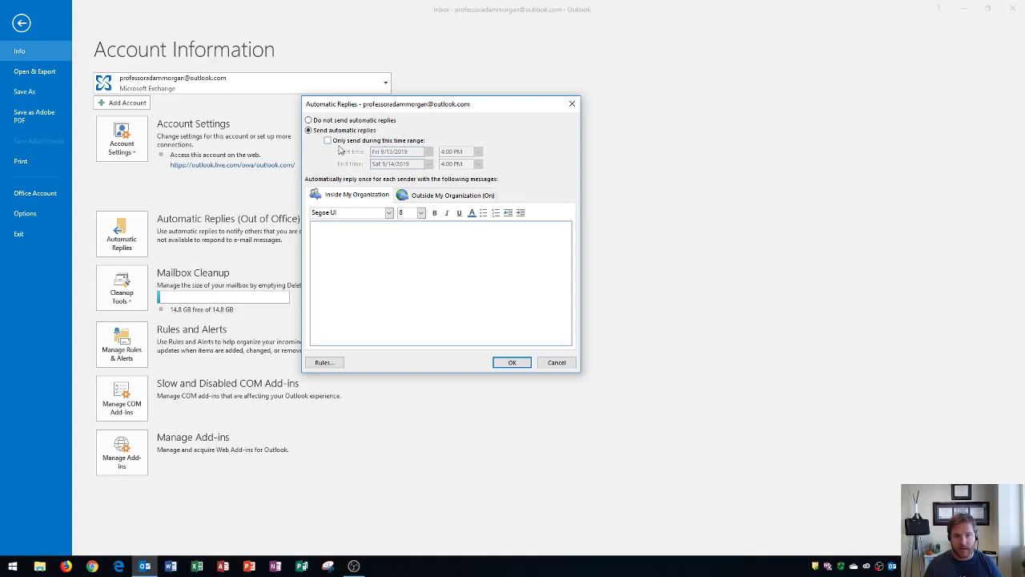
pyautogui.click(328, 141)
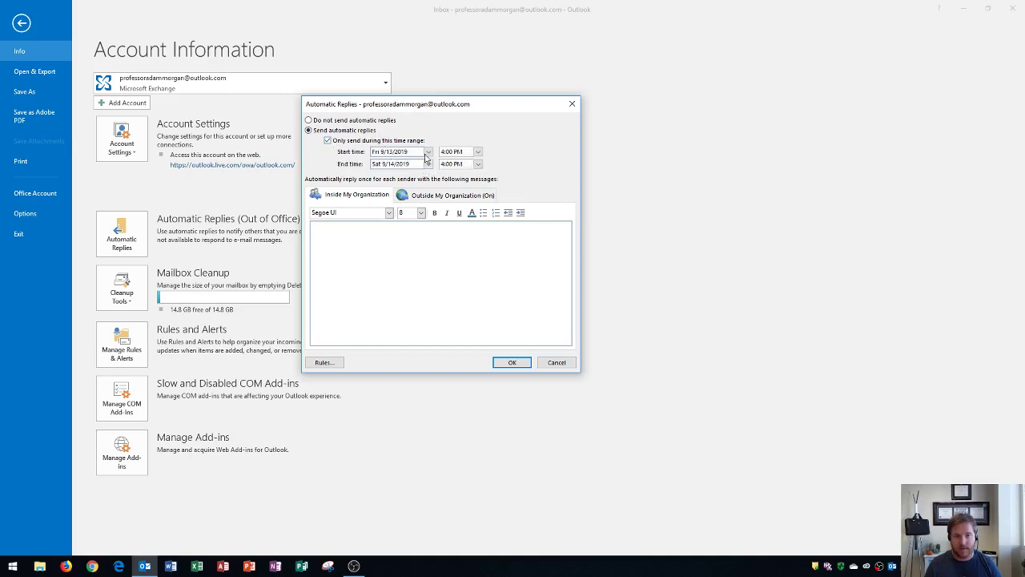
pyautogui.click(428, 164)
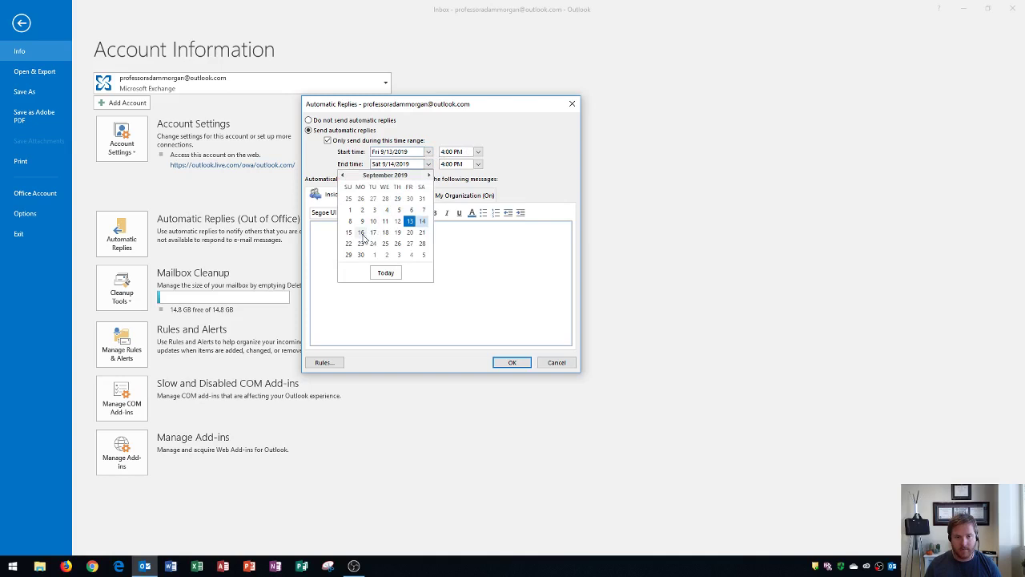
pyautogui.click(361, 233)
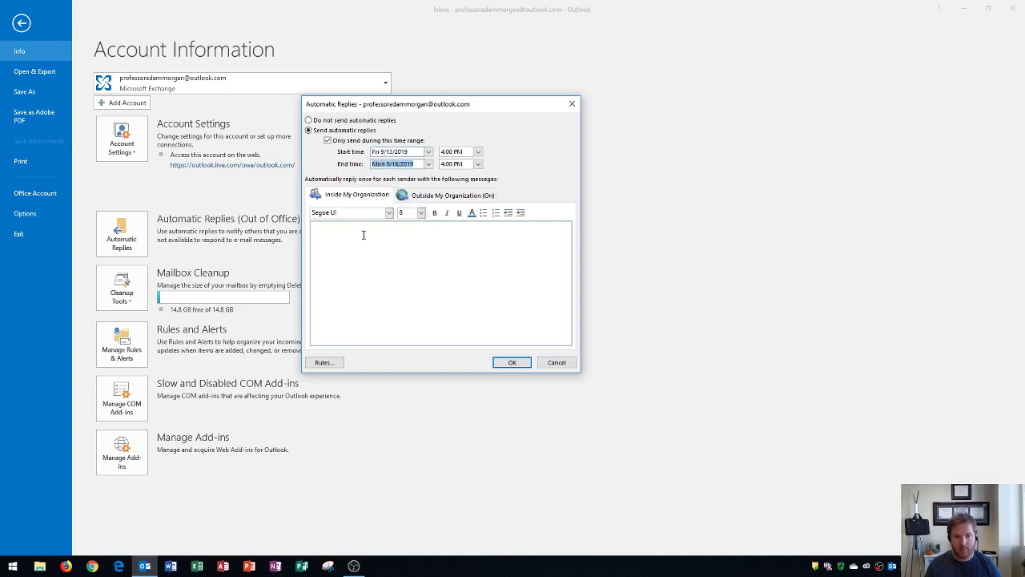
pyautogui.click(477, 165)
pyautogui.scroll(4, 479, 178)
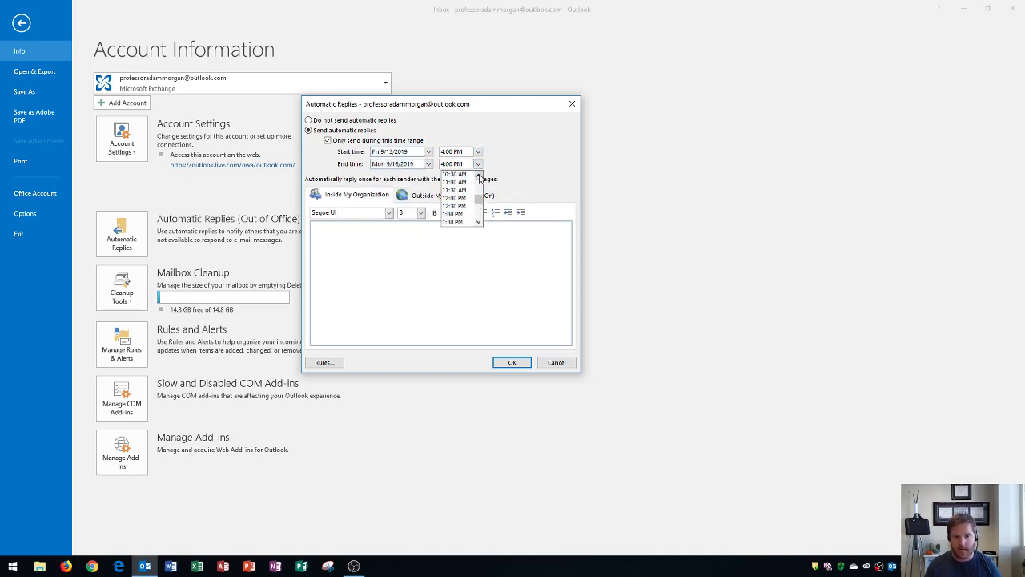
pyautogui.scroll(2, 479, 176)
pyautogui.click(450, 181)
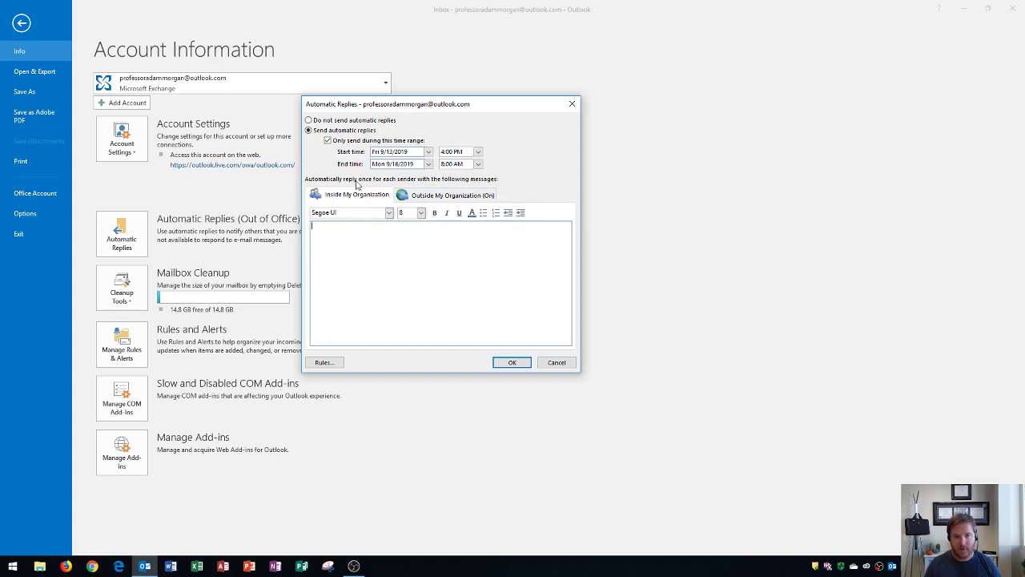
# - Paste the out-of-office message, back Monday with a cell number for urgent help, into Inside My Organization
pyautogui.click(367, 264)
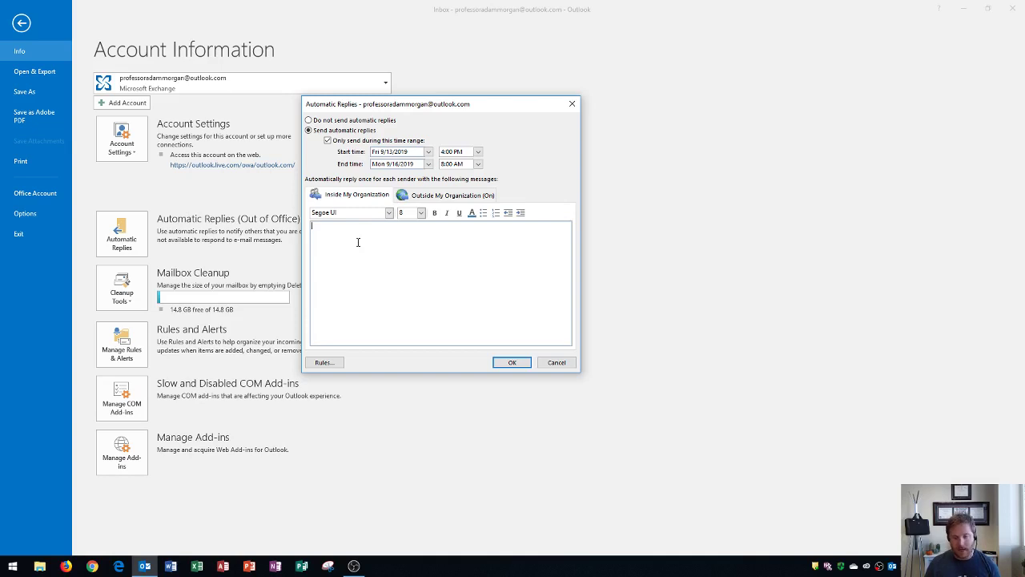
pyautogui.hotkey('ctrl', 'v')
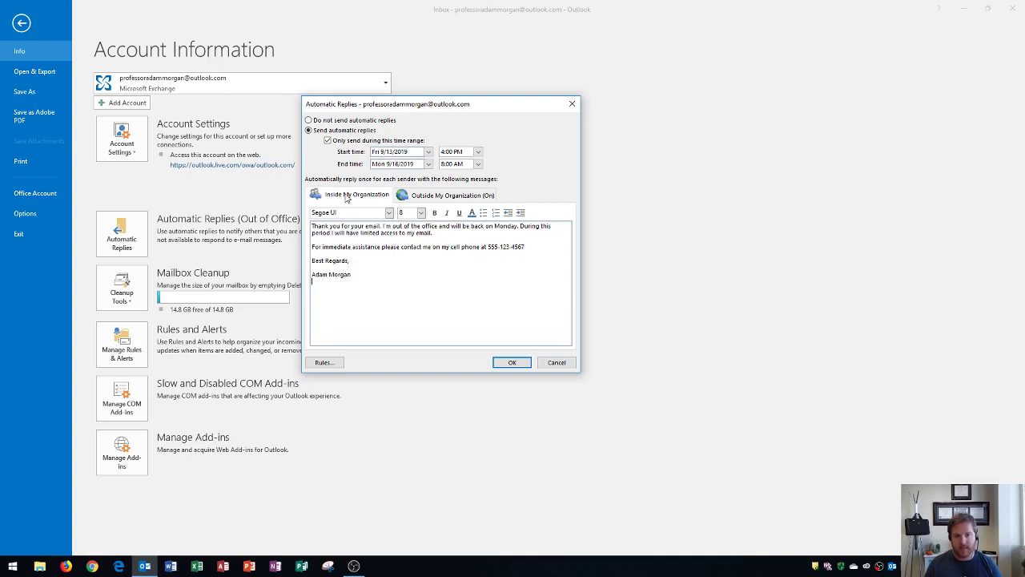
# - Enable auto-replies on the Outside My Organization tab for anyone outside the organization
pyautogui.click(446, 198)
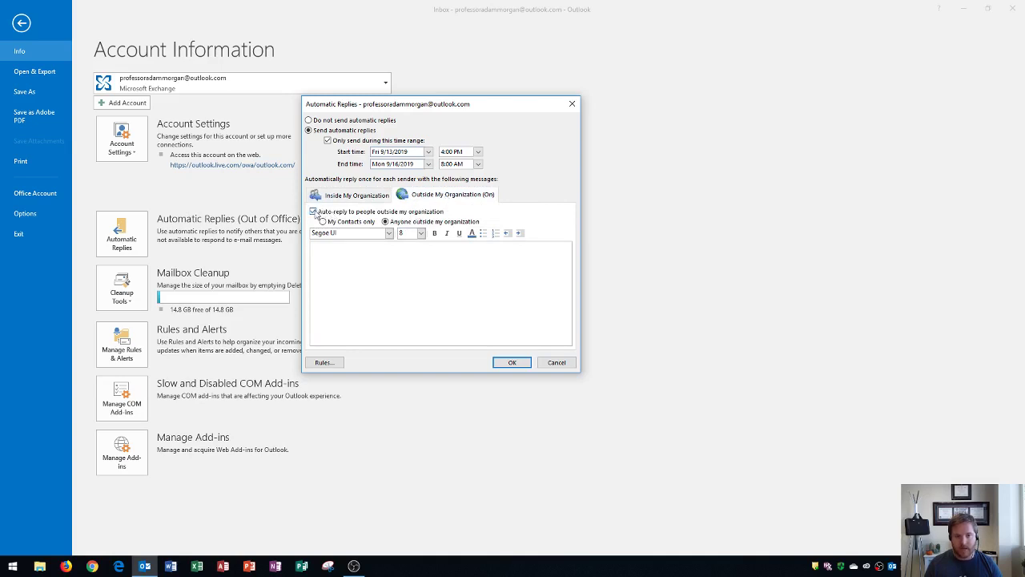
pyautogui.click(313, 211)
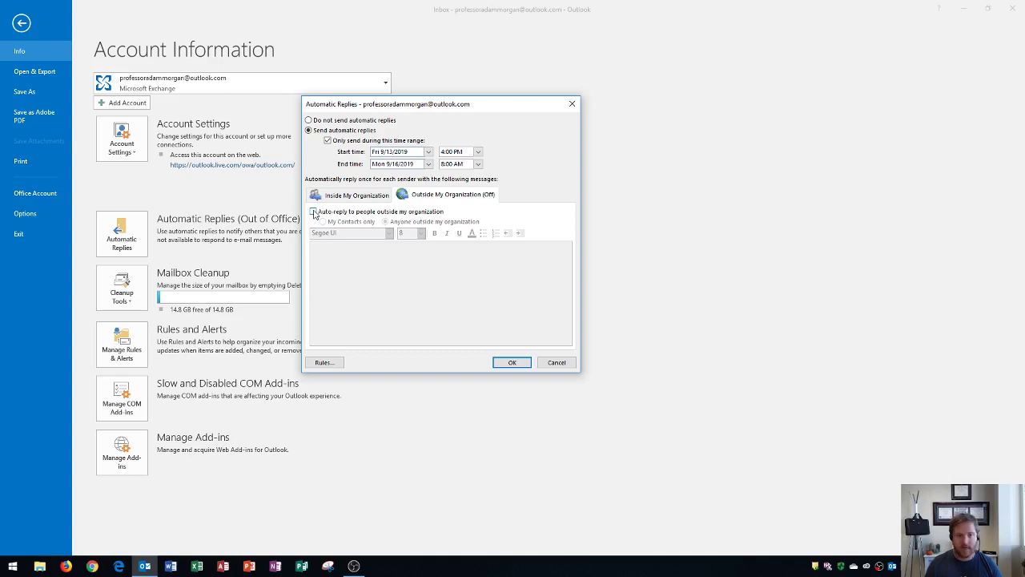
pyautogui.click(313, 211)
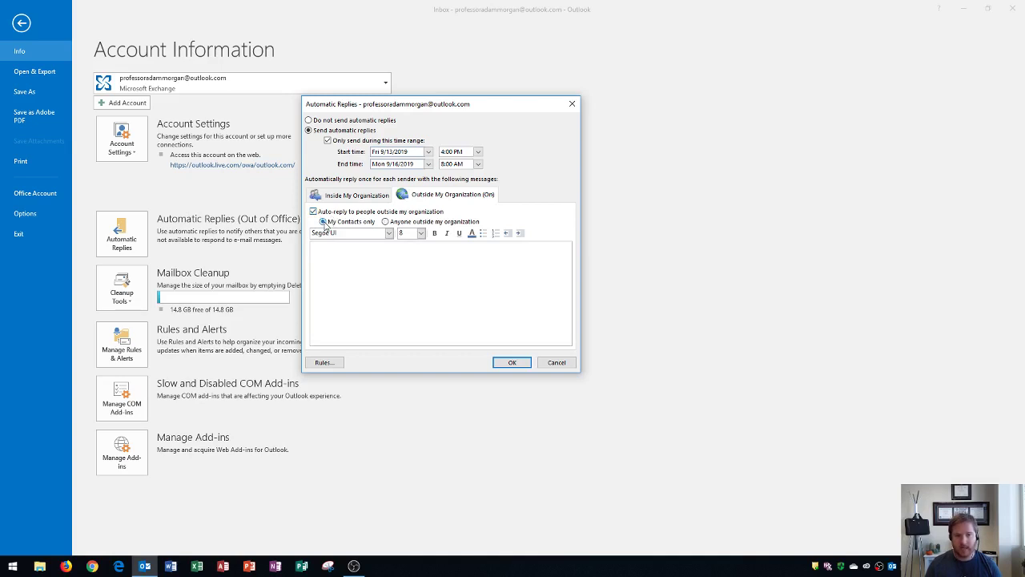
pyautogui.click(386, 221)
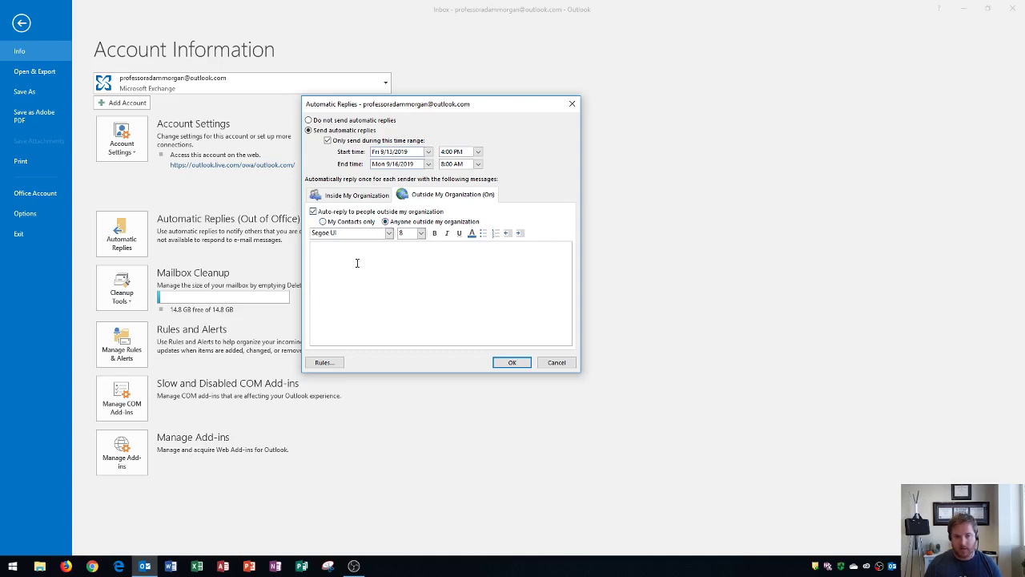
# - Paste the same out-of-office message for outsiders, deleting the phone contact sentence
pyautogui.hotkey('ctrl', 'v')
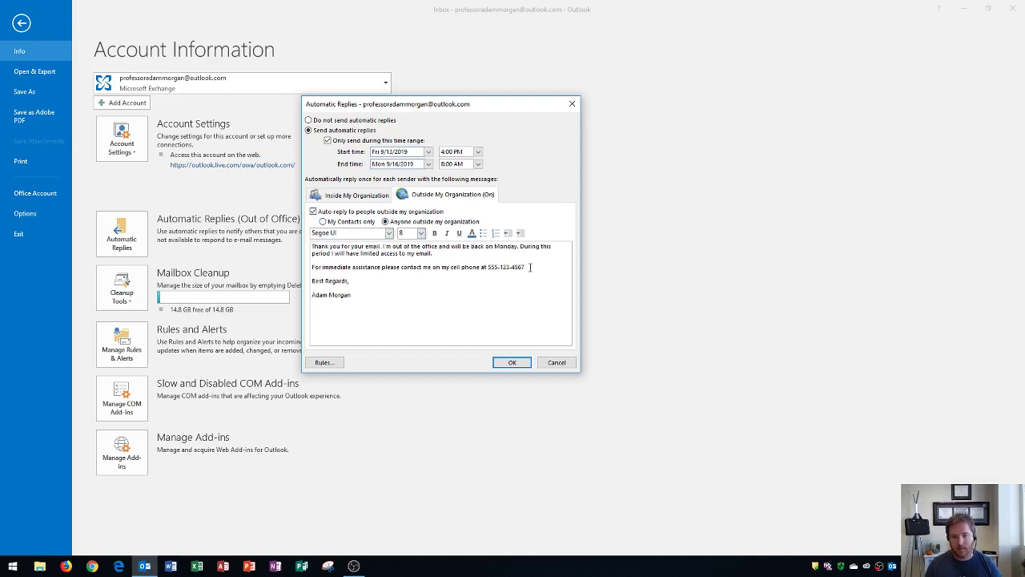
pyautogui.moveTo(526, 268); pyautogui.dragTo(305, 267)
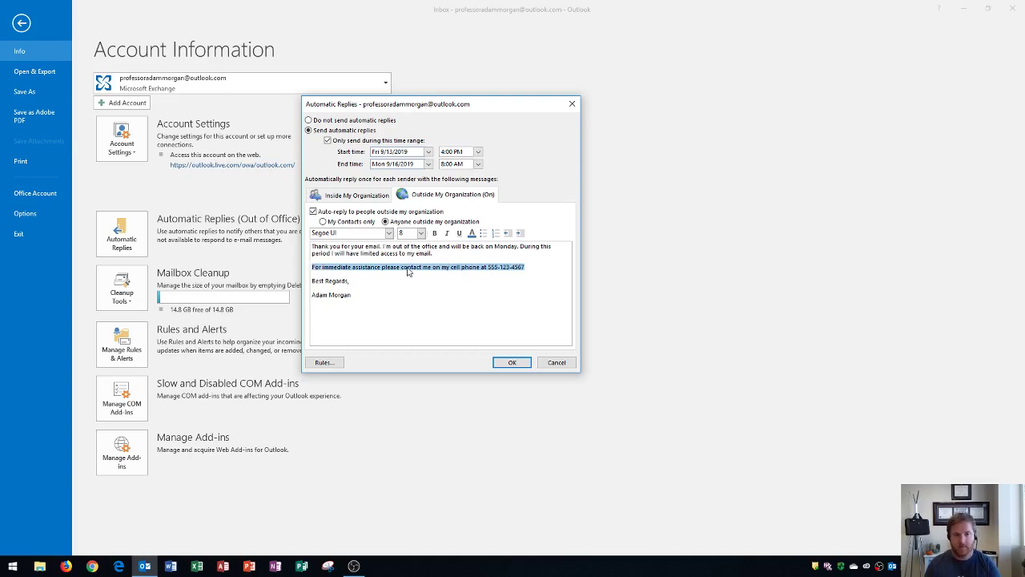
pyautogui.press('Delete')
pyautogui.press('BackSpace')
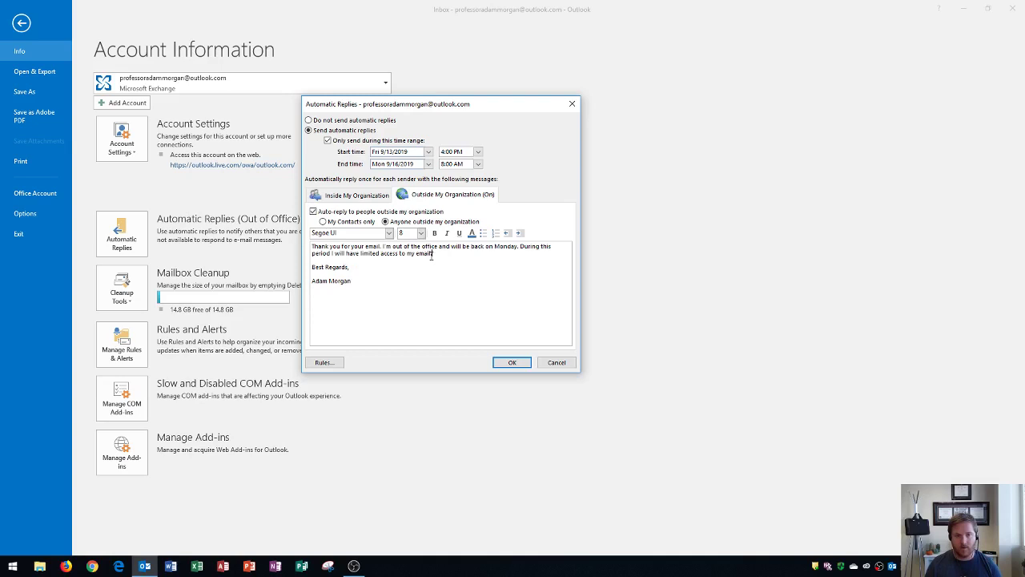
# - Save the automatic reply settings with OK and go back to the Inbox
pyautogui.click(515, 362)
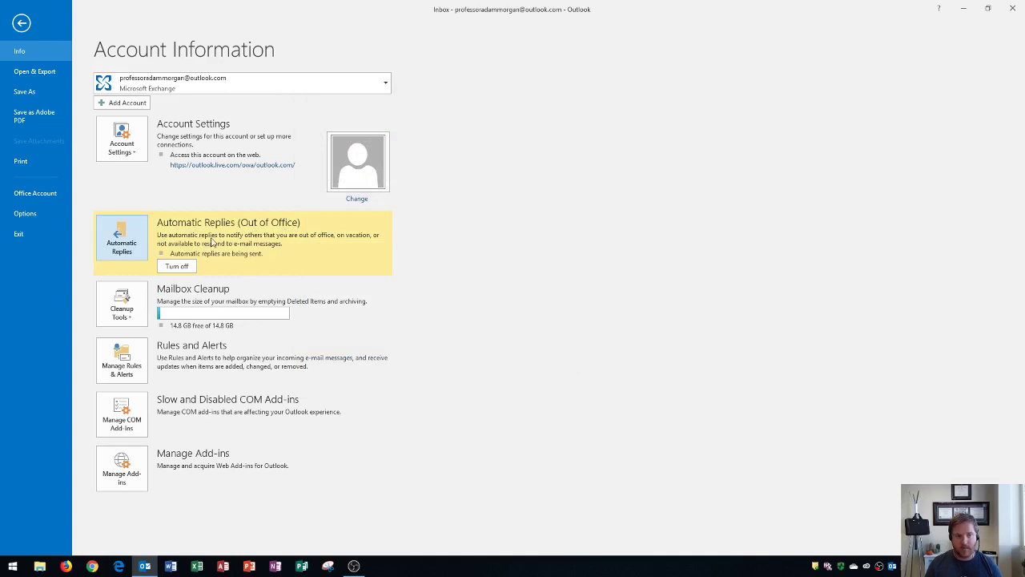
pyautogui.click(21, 26)
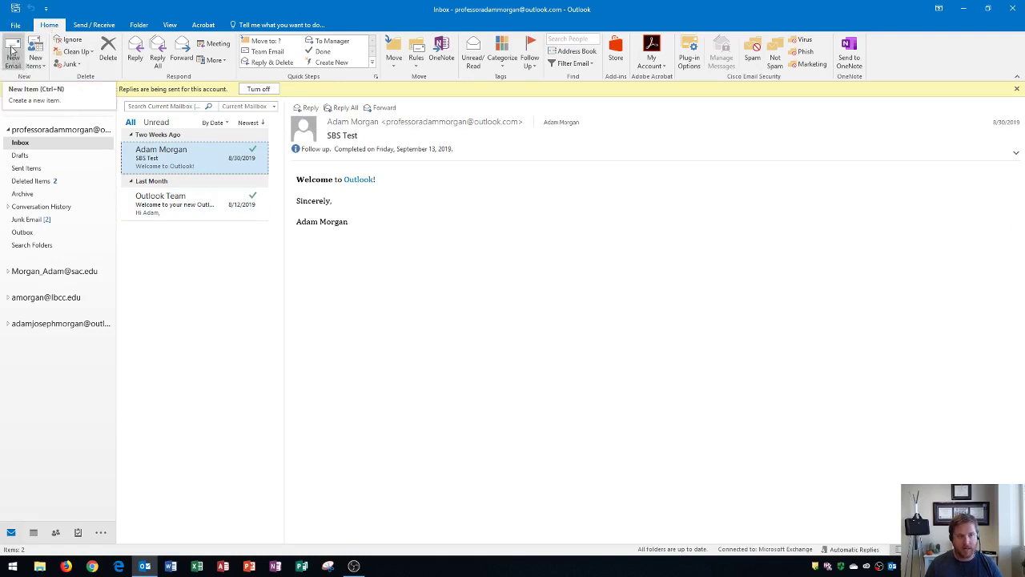
# - Email your own address with subject 'Test Auto Reply' and body 'Hi', then send it
pyautogui.click(12, 52)
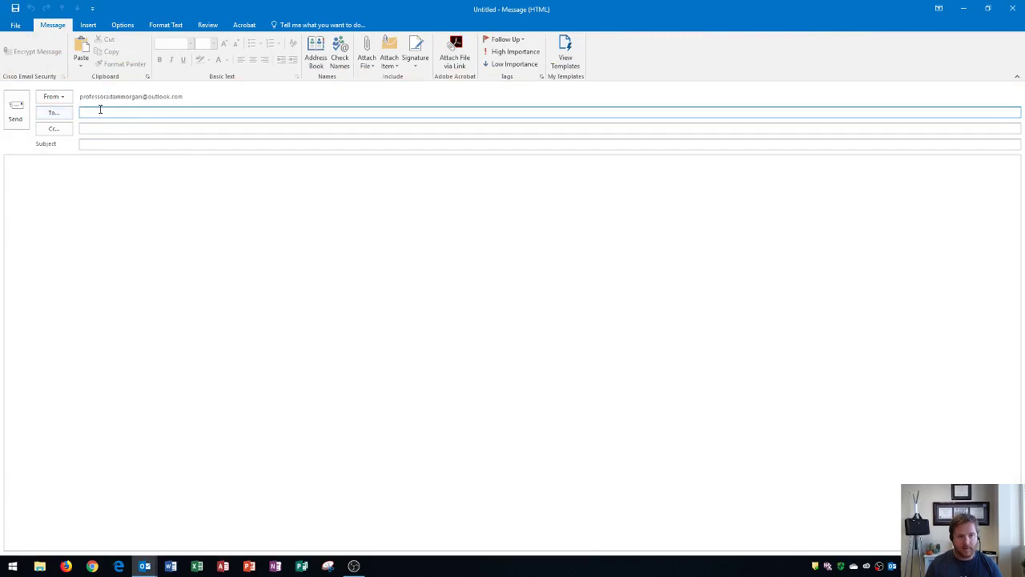
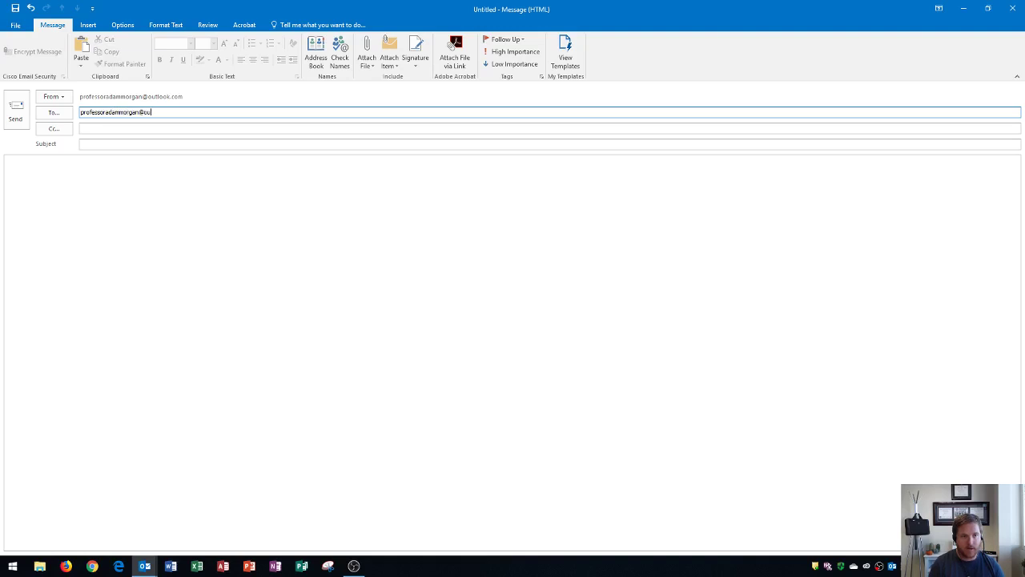
pyautogui.press('Tab')
pyautogui.press('Tab')
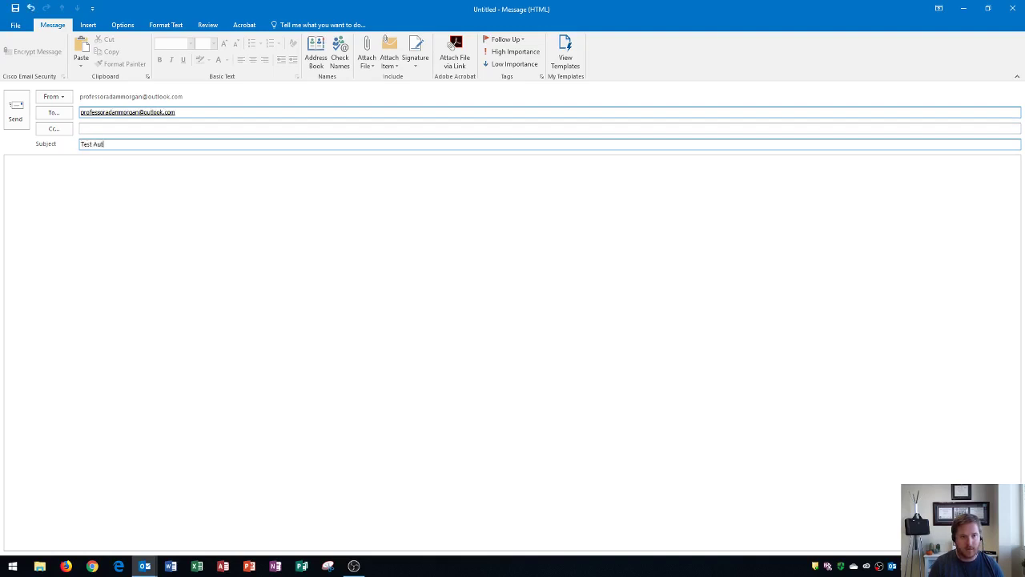
pyautogui.write('Test Auto Reply')
pyautogui.press('Tab')
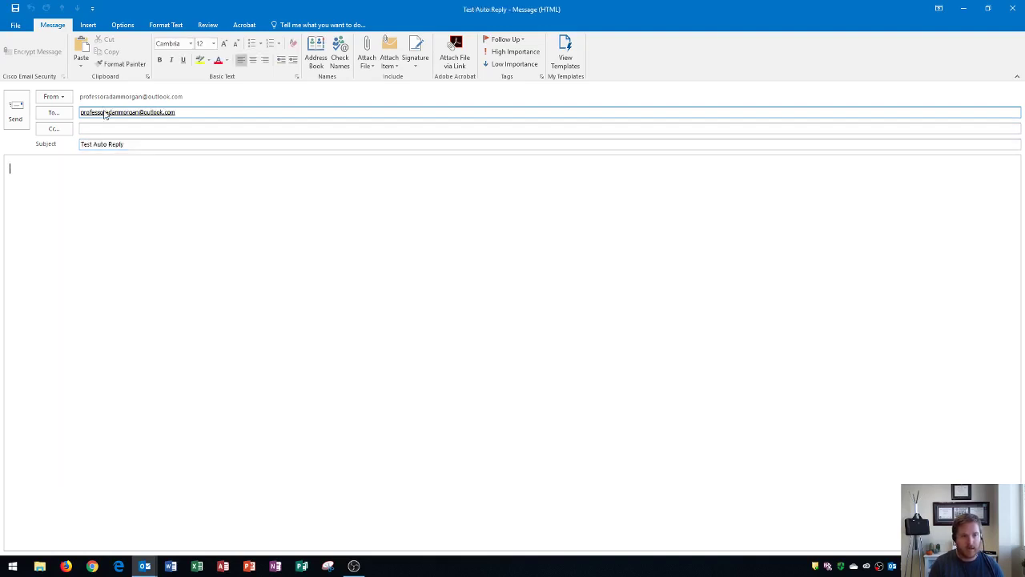
pyautogui.write('Hi')
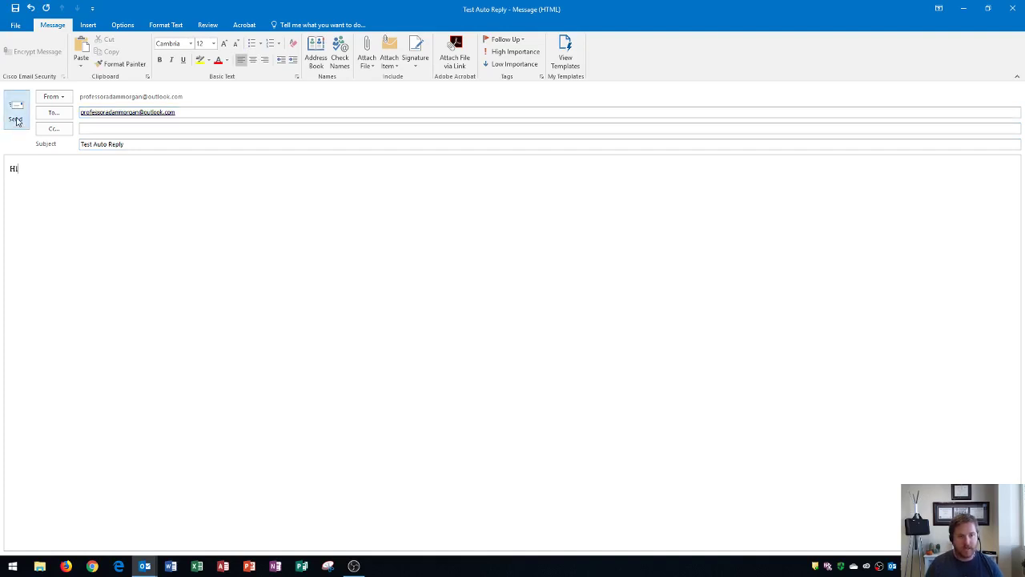
pyautogui.click(82, 114)
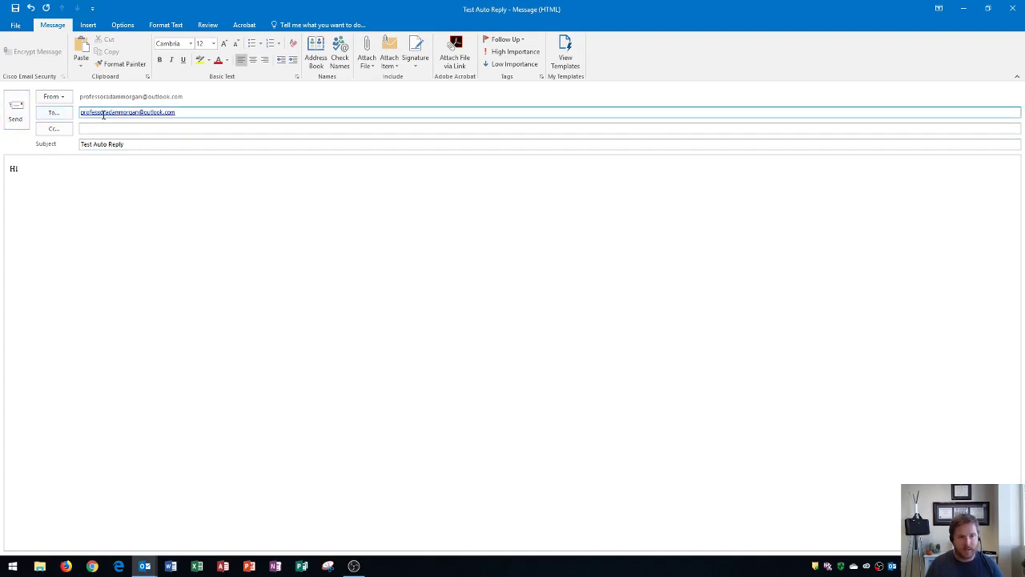
pyautogui.click(18, 114)
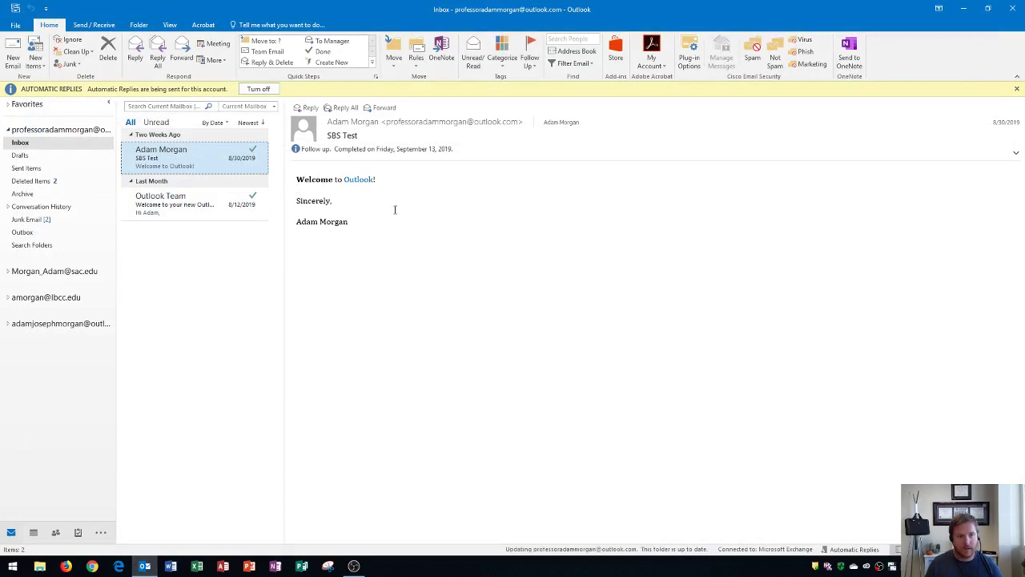
# - Run Send/Receive All Folders and open the arrived 'Test Auto Reply' message
pyautogui.click(15, 13)
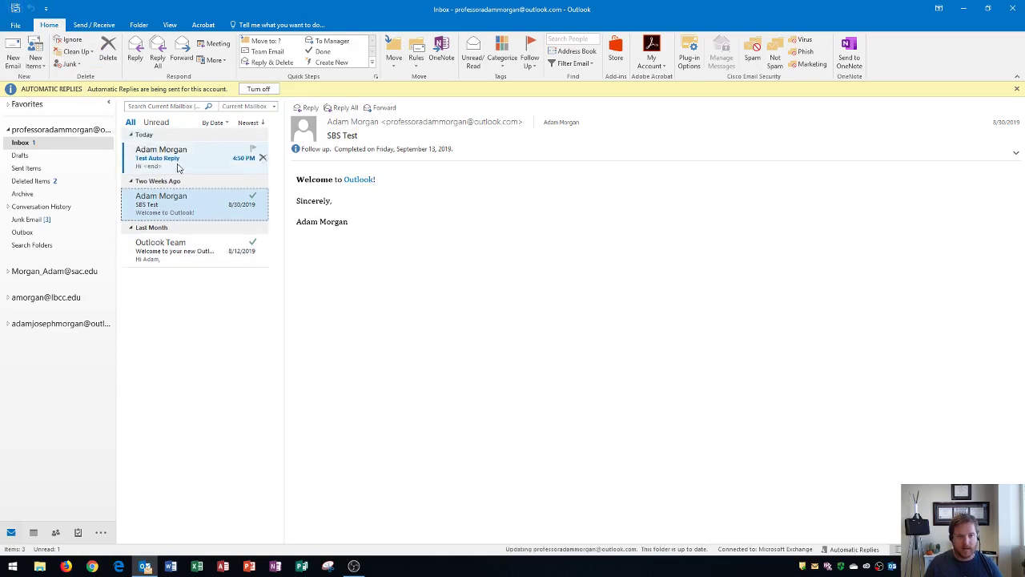
pyautogui.click(178, 164)
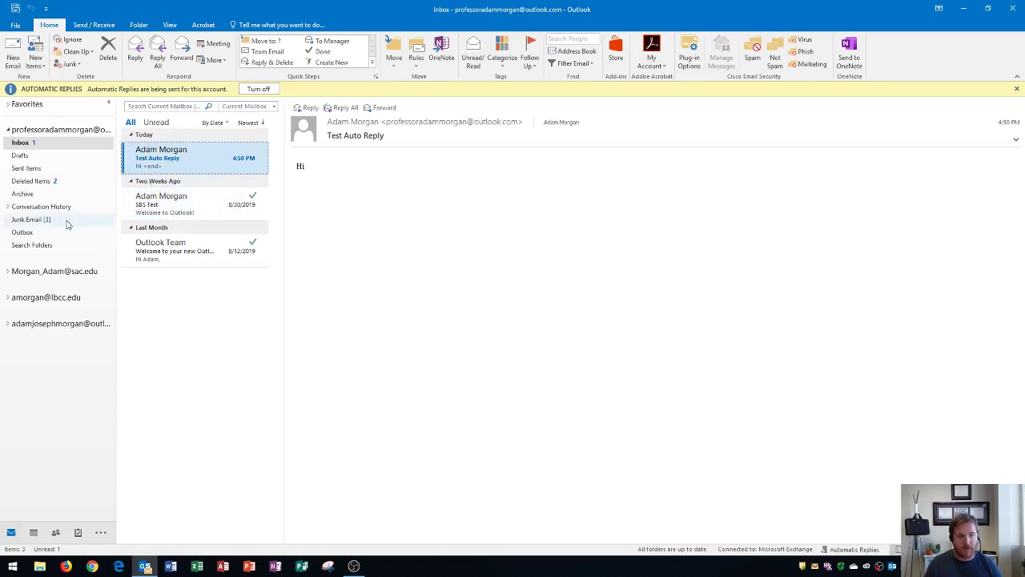
pyautogui.click(29, 219)
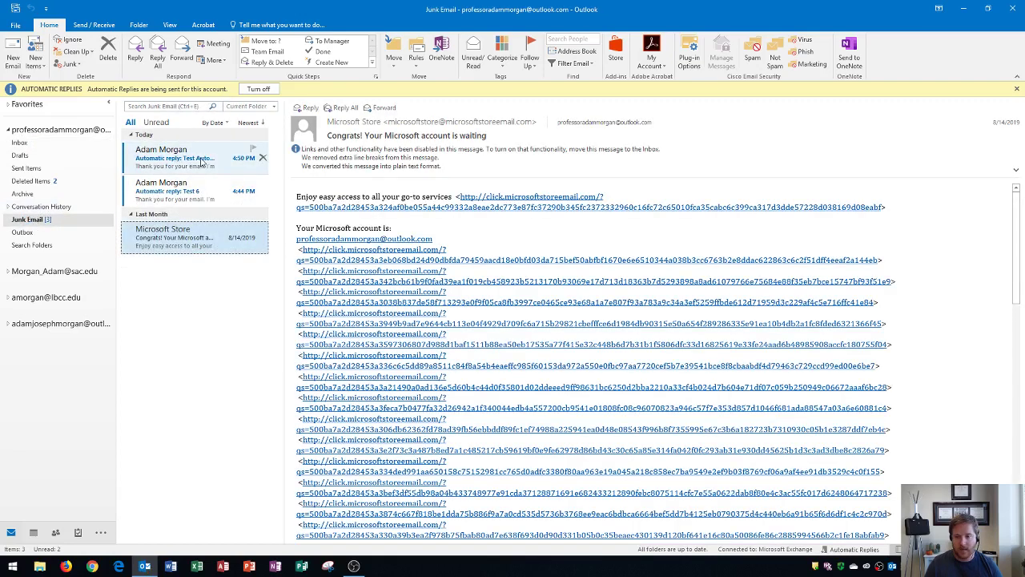
pyautogui.click(190, 160)
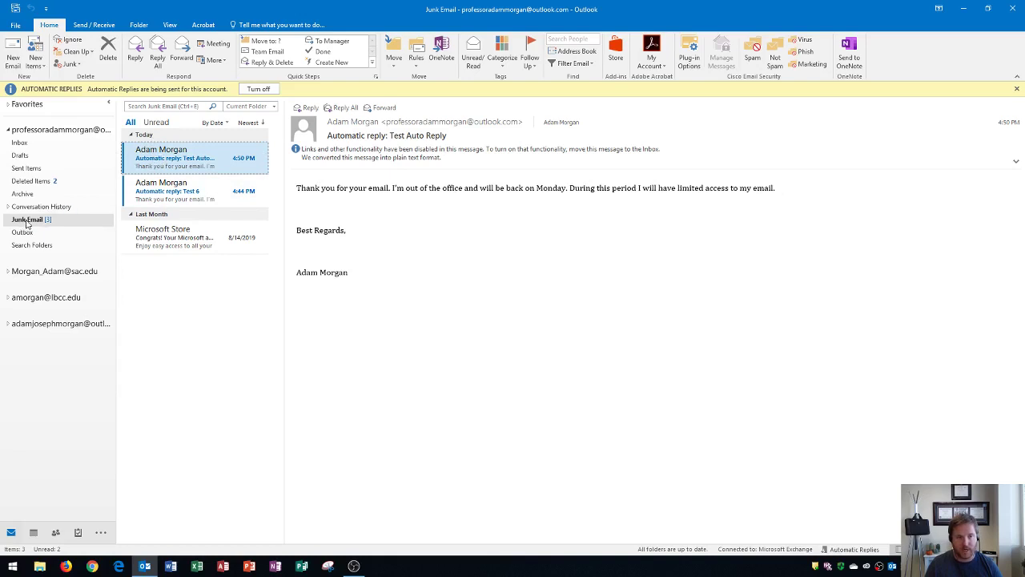
pyautogui.click(24, 144)
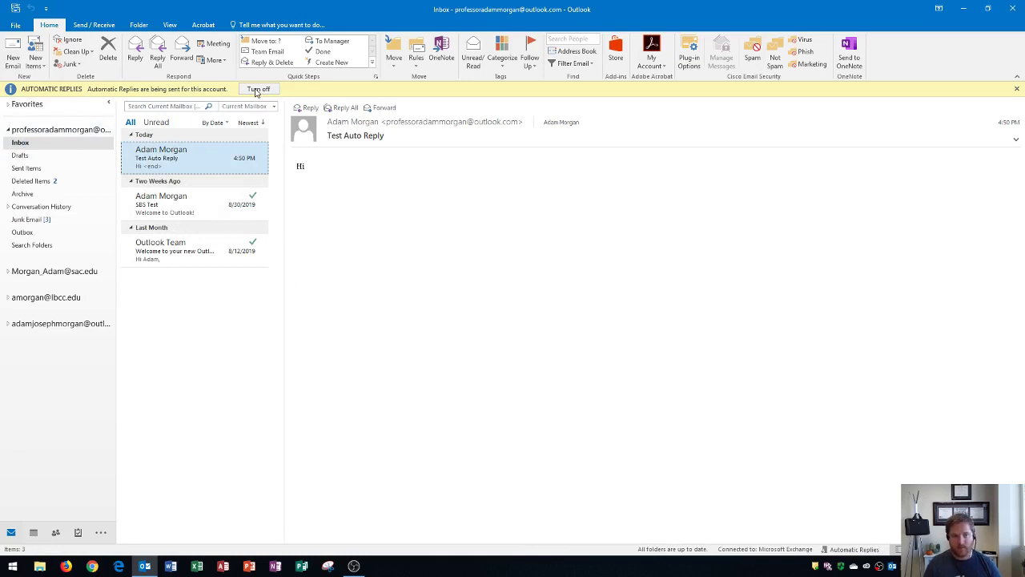
# - Set Automatic Replies to 'Do not send automatic replies', confirm, and return to the Inbox
pyautogui.click(16, 25)
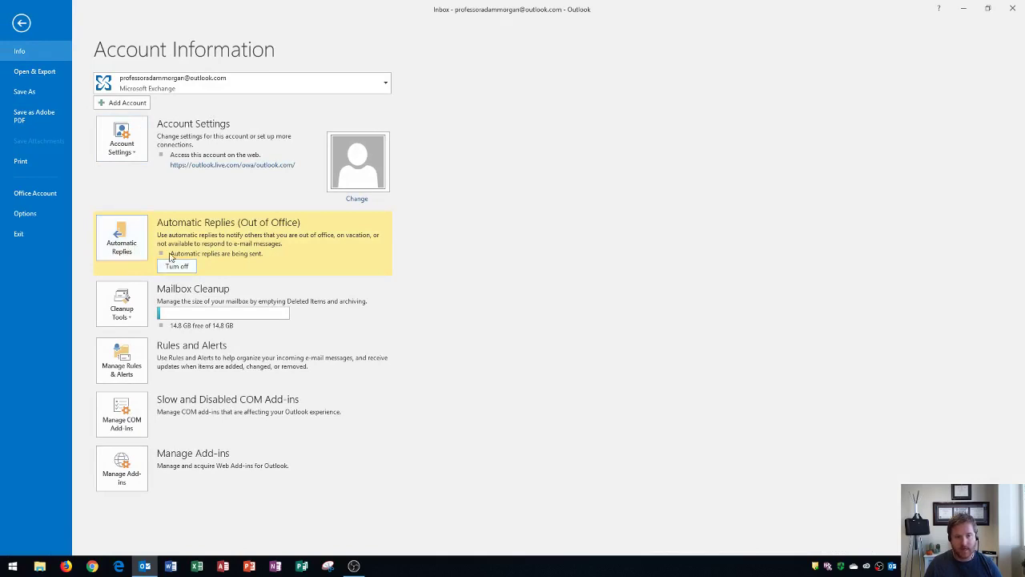
pyautogui.click(116, 238)
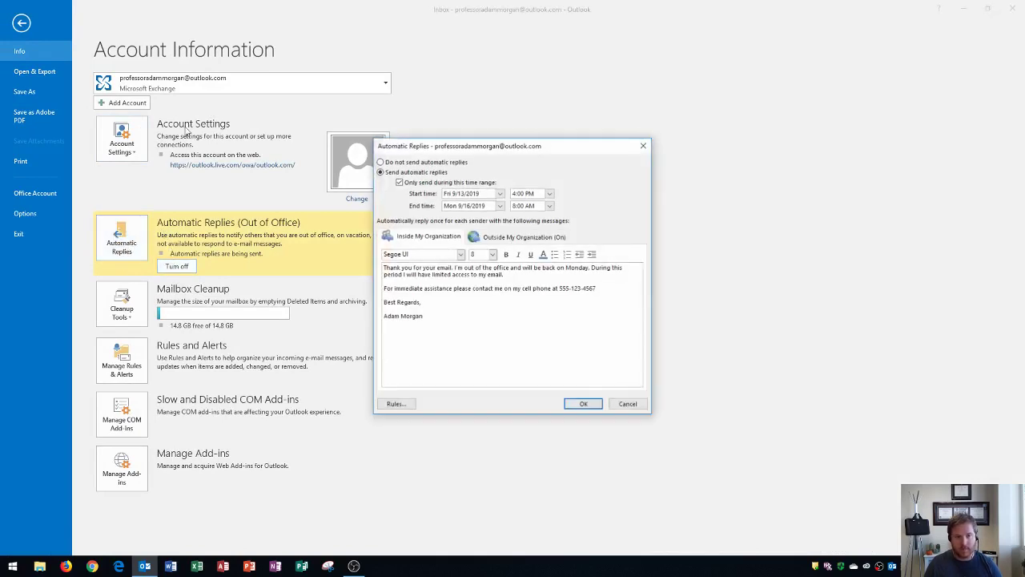
pyautogui.click(380, 162)
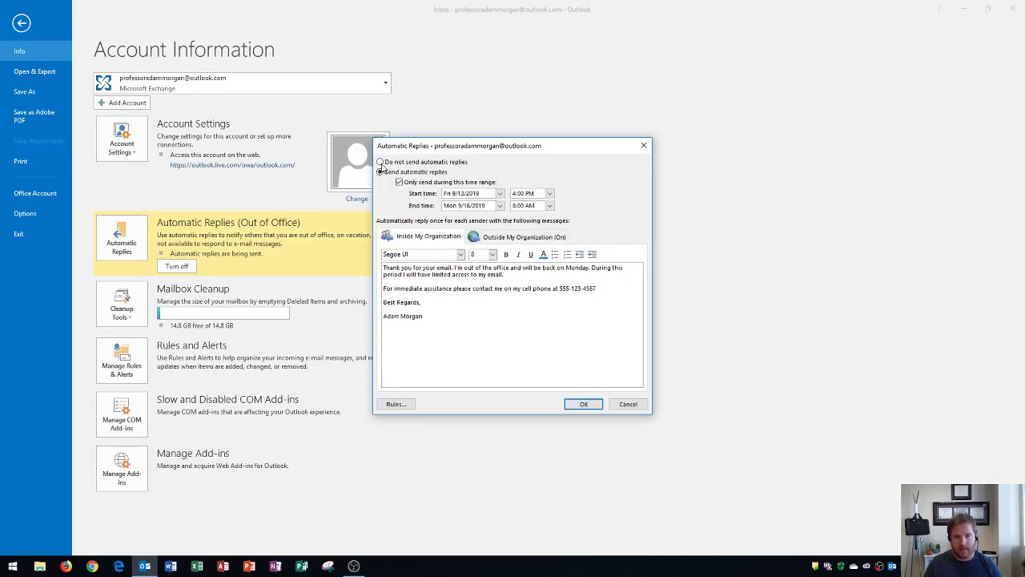
pyautogui.click(587, 405)
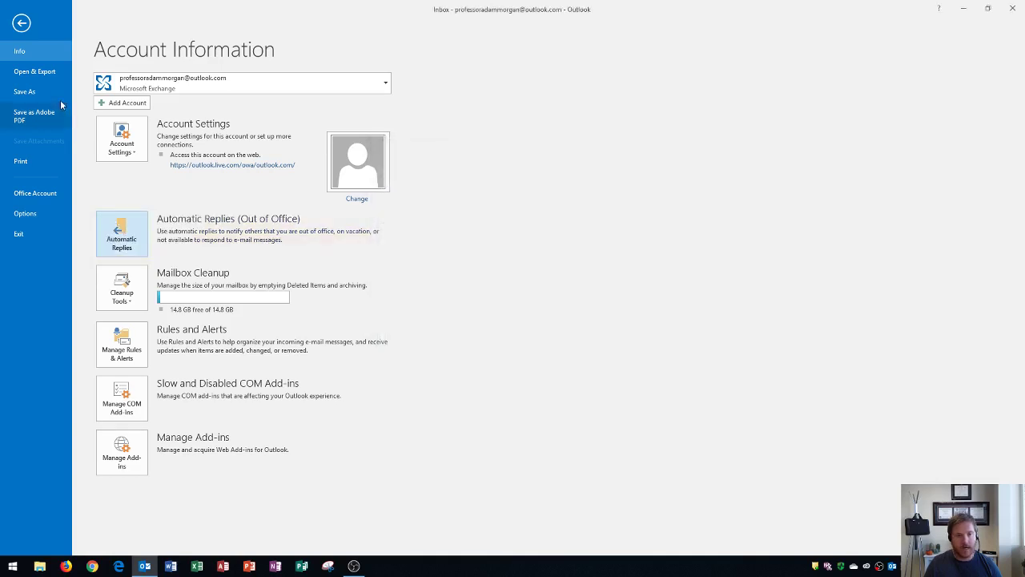
pyautogui.click(22, 23)
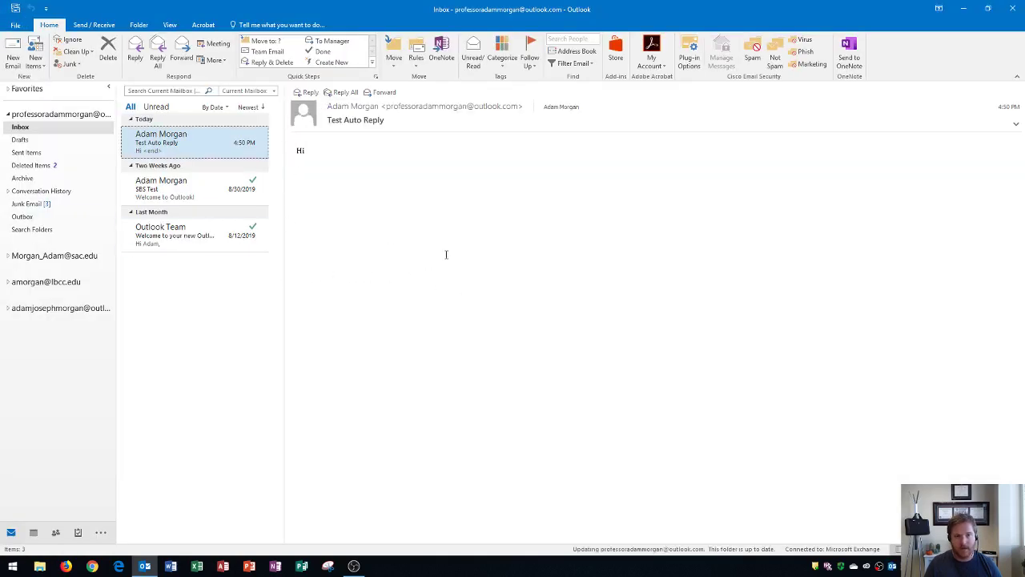